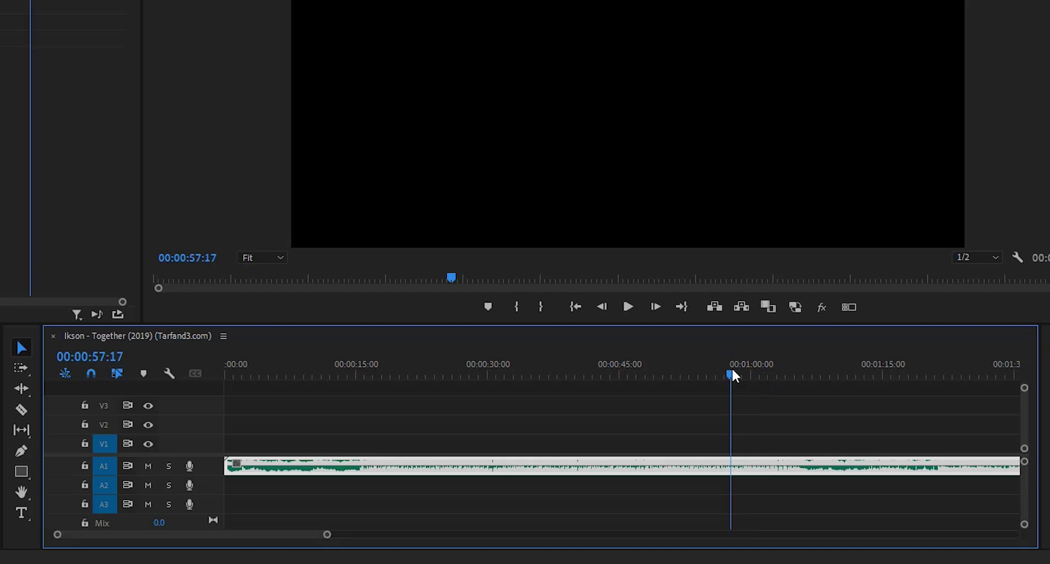
Step: Play the music to find the ending point and cut the audio clip on A1 at 00:01:11:08 with the Razor tool
key("space")
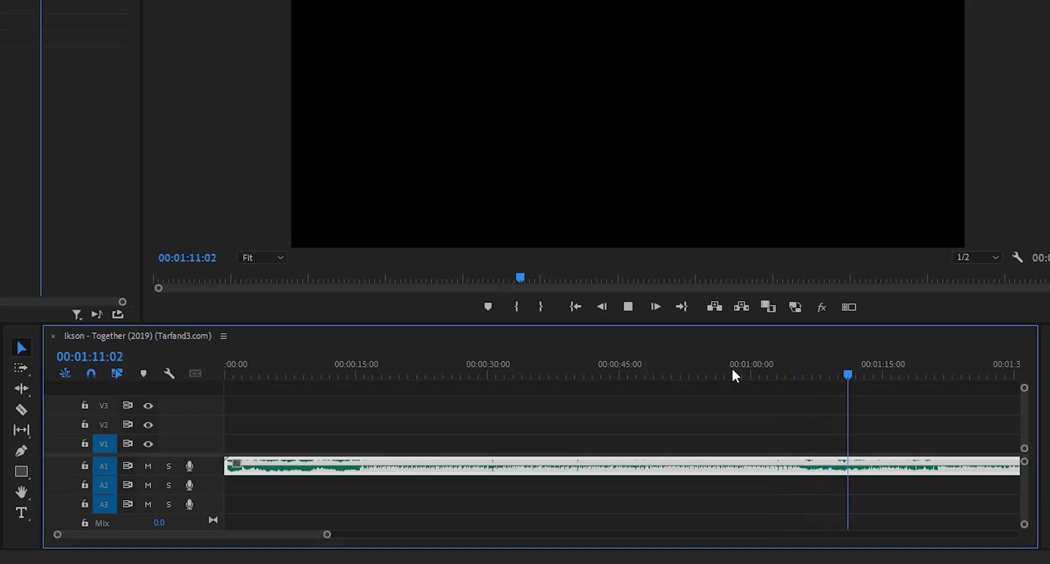
key("space")
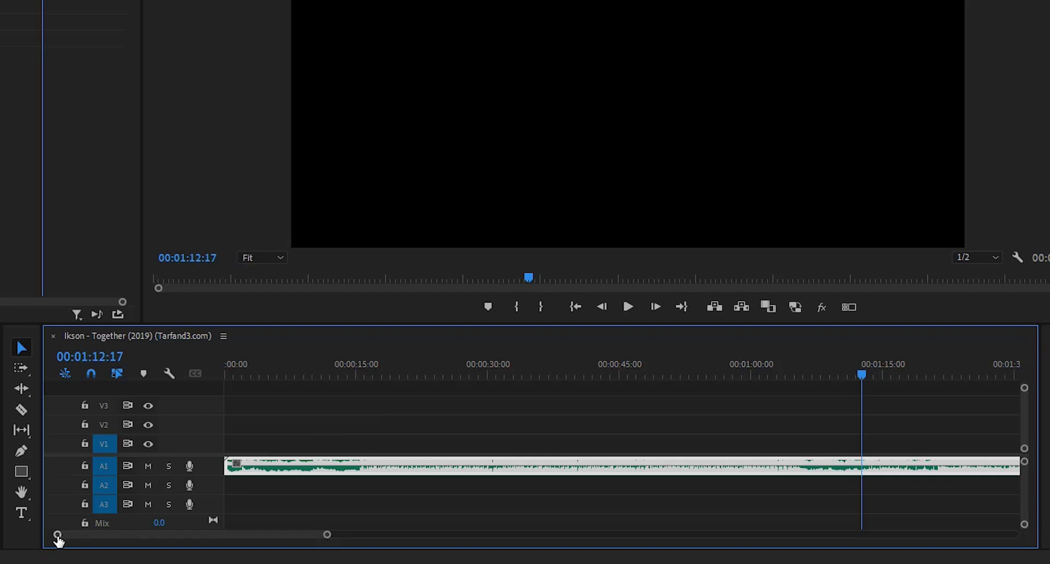
left_click_drag(59, 539, 84, 541)
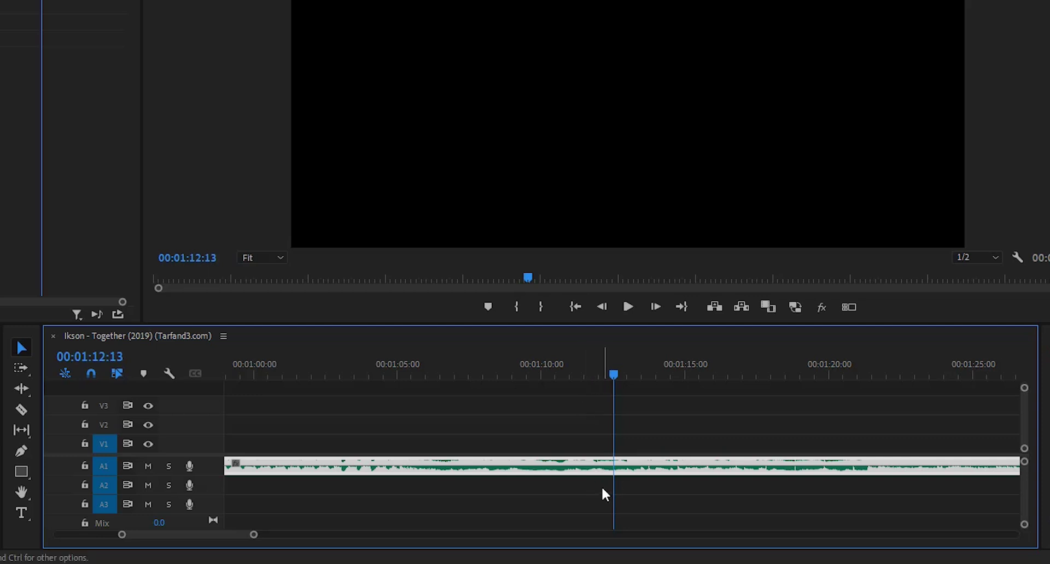
left_click(580, 374)
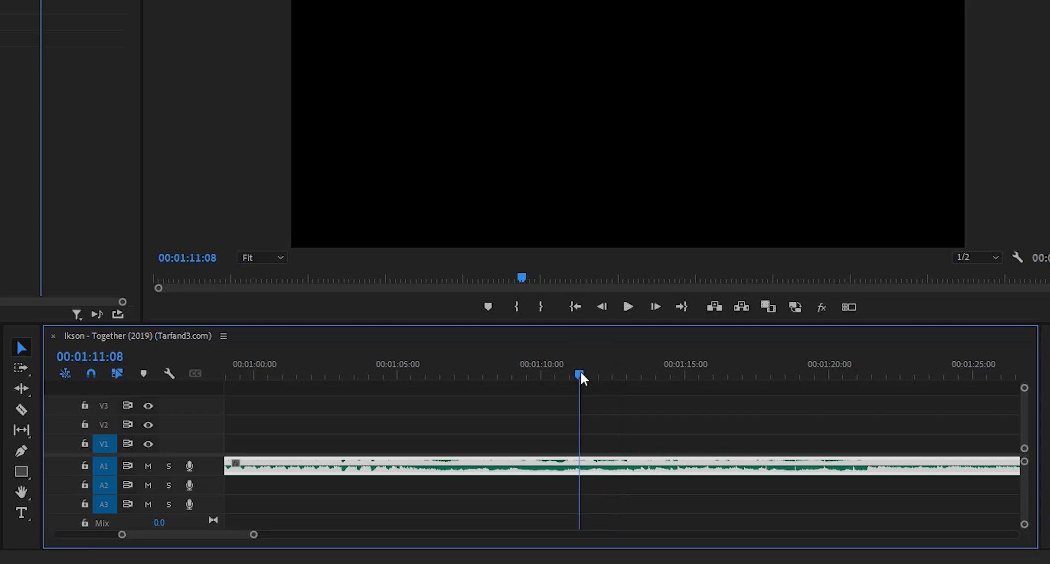
left_click(21, 410)
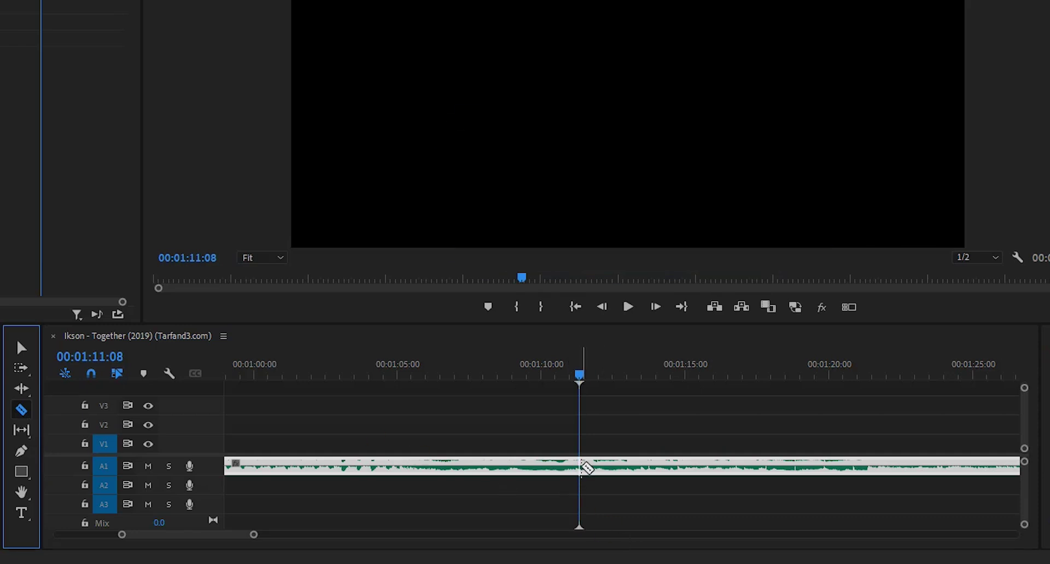
left_click(581, 466)
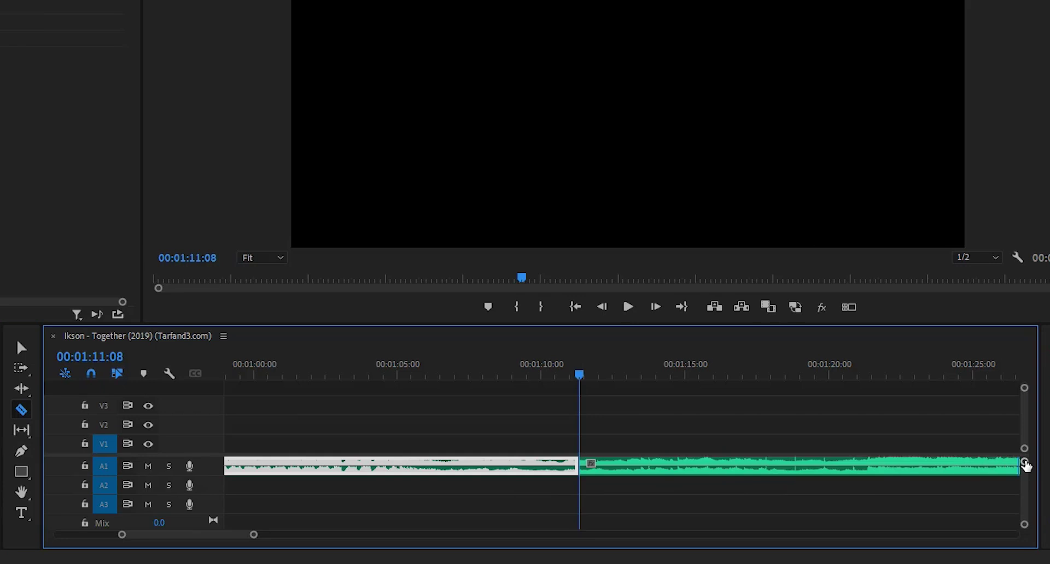
Step: Enlarge track A1 and add two volume keyframes just after the cut, lowering the second to the bottom for a quick fade-out
left_click_drag(1025, 465, 1024, 510)
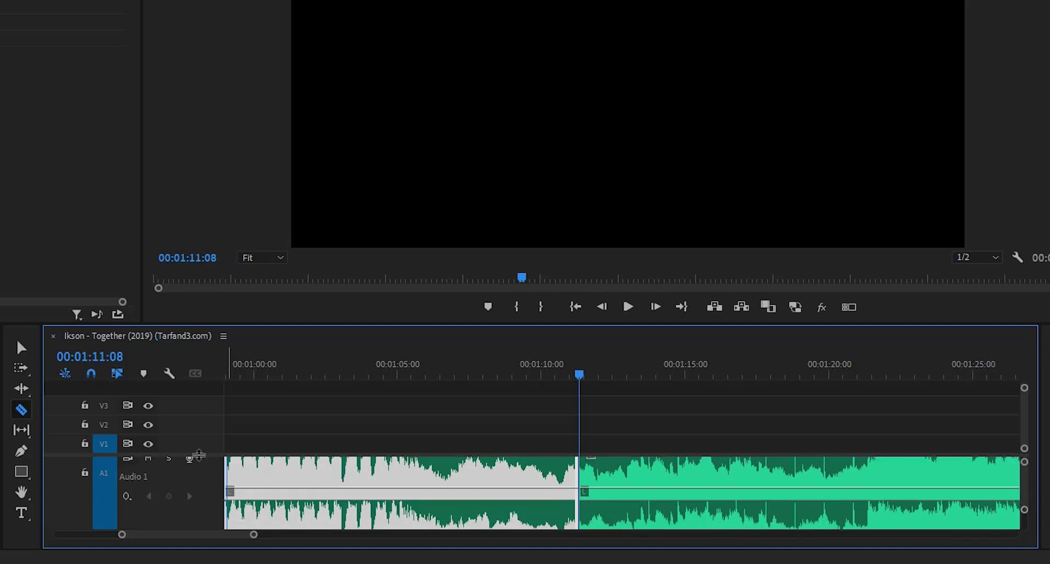
left_click_drag(199, 455, 201, 417)
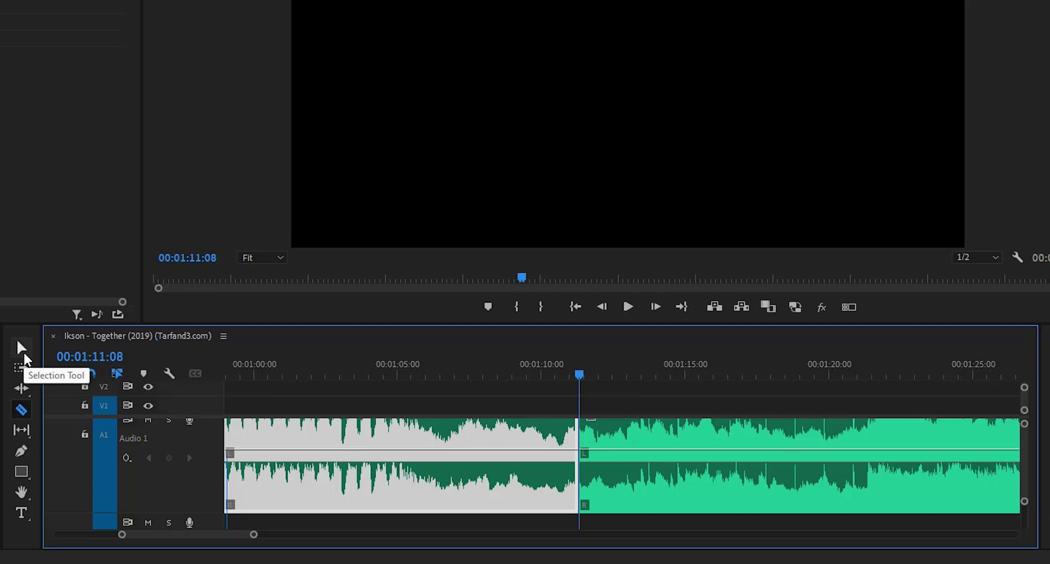
left_click(24, 355)
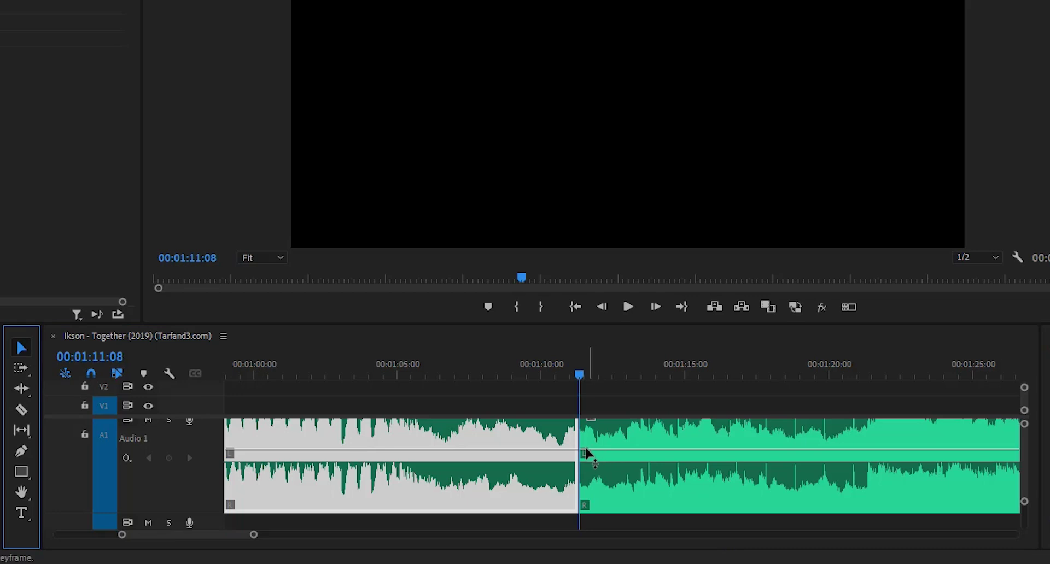
mouse_move(582, 455)
left_click(584, 451, "ctrl")
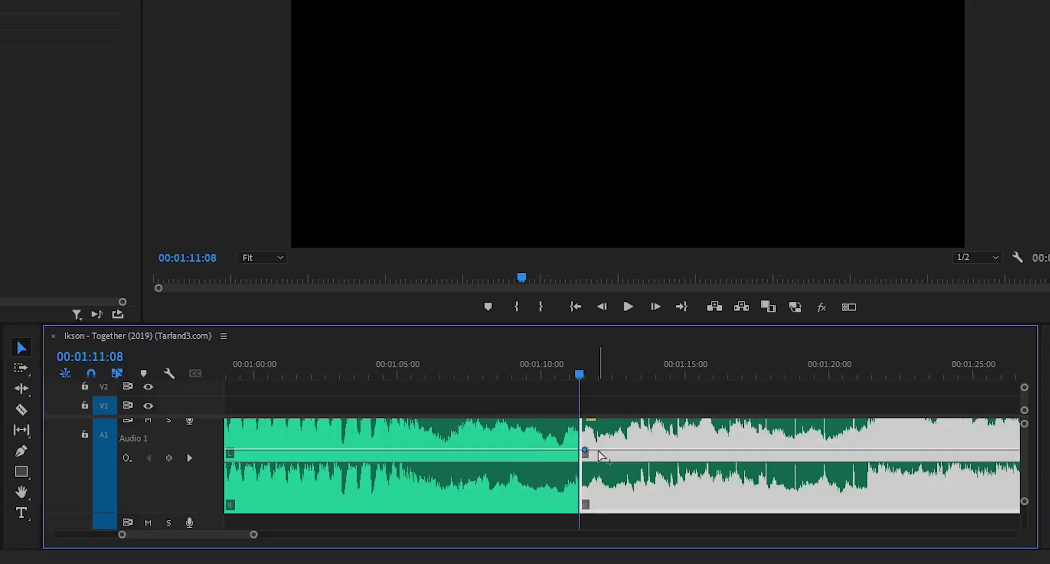
left_click(602, 450, "ctrl")
left_click_drag(602, 450, 606, 507)
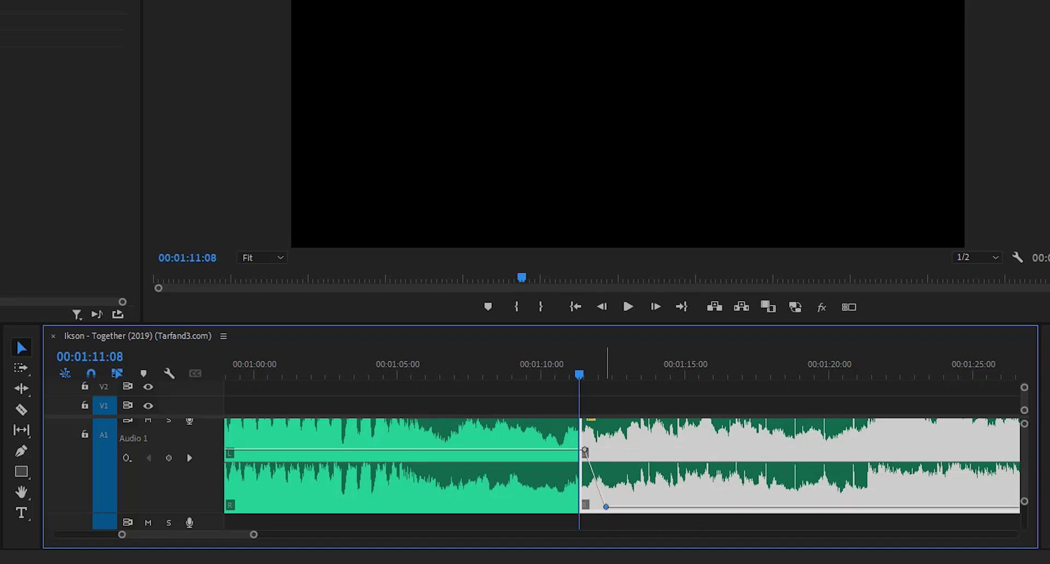
Step: Nest the audio clip after the cut, keeping the default sequence name
right_click(609, 496)
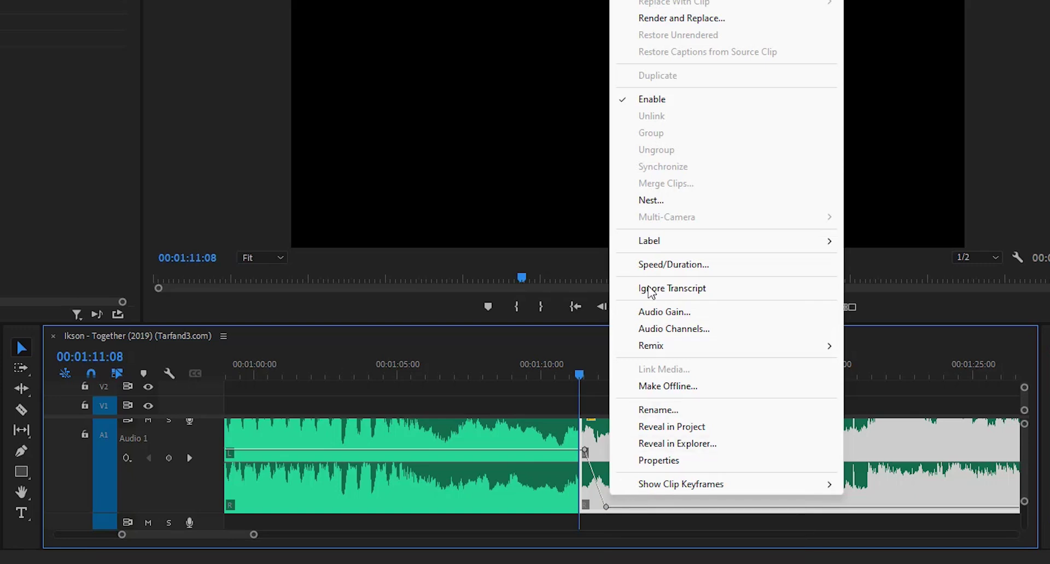
left_click(646, 202)
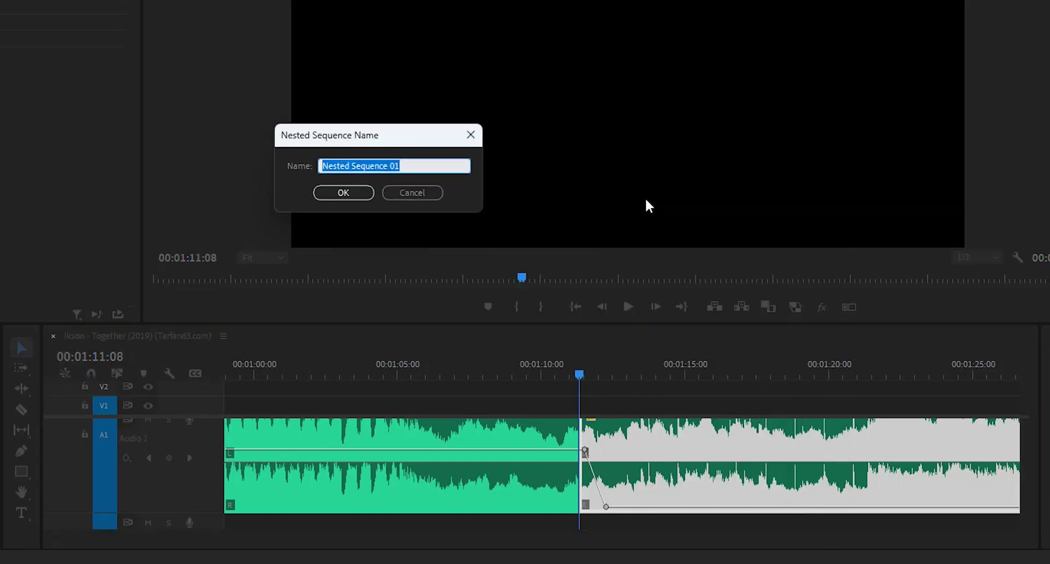
left_click(345, 193)
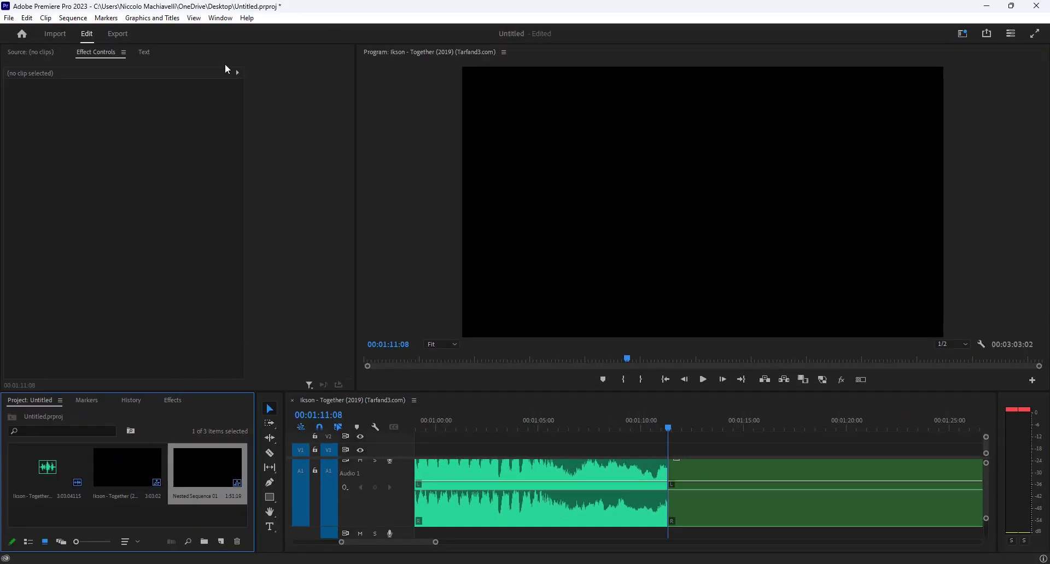
Step: Find the Studio Reverb audio effect and apply it to the nested clip after the cut
left_click(221, 20)
left_click(221, 19)
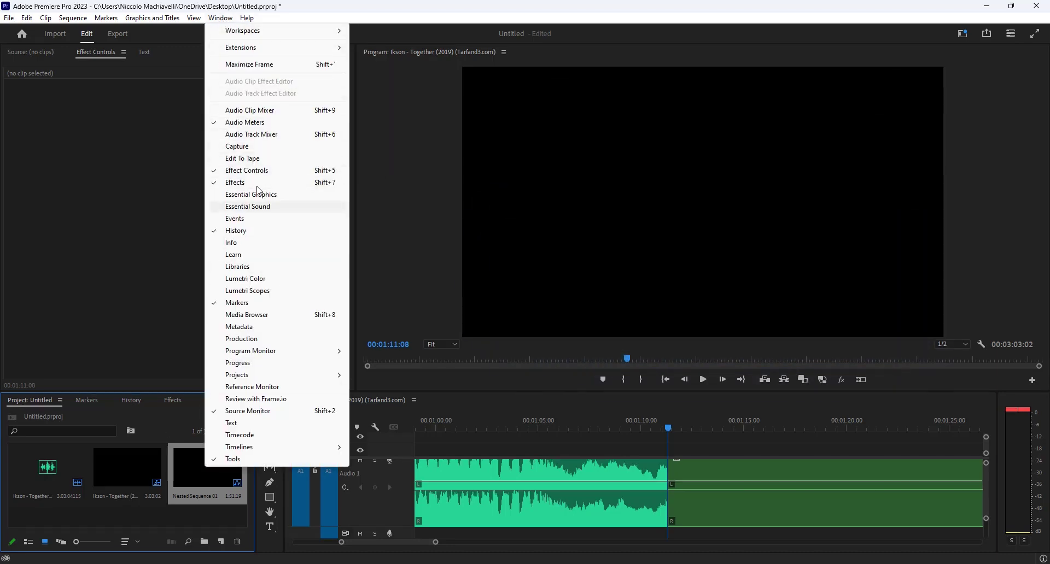
left_click(172, 404)
key("BackSpace")
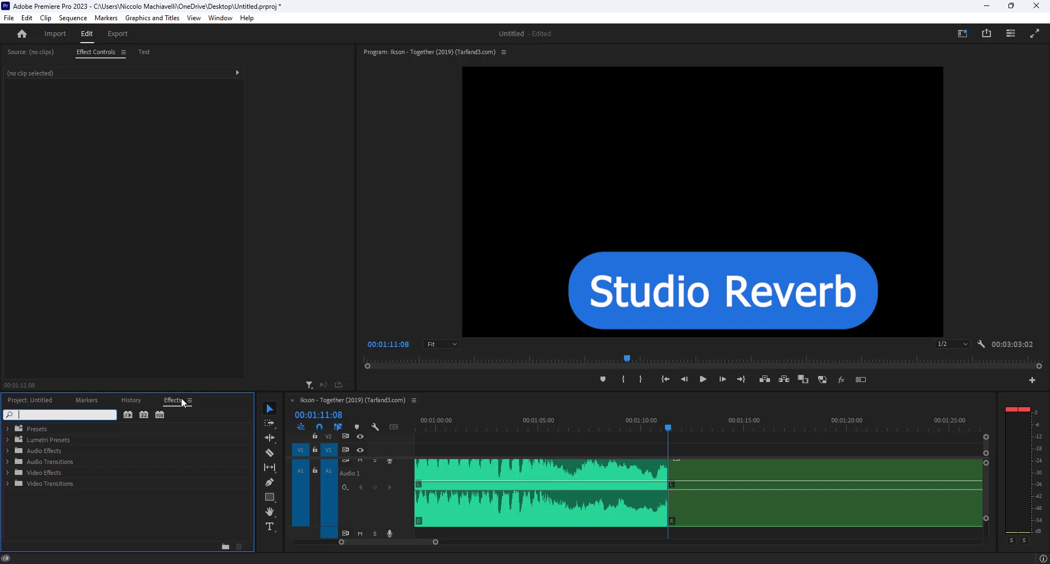
type("studi")
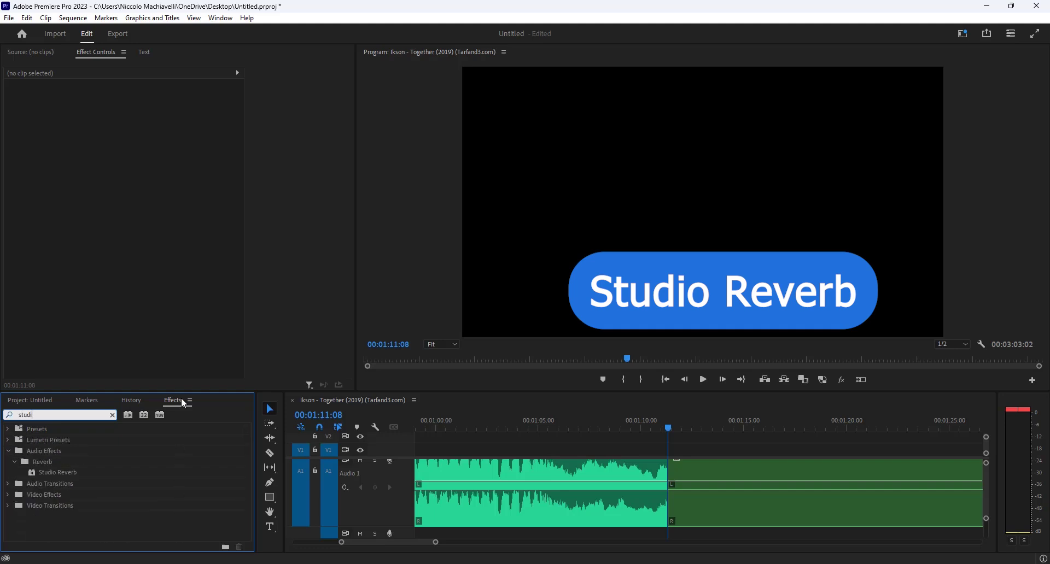
left_click(62, 476)
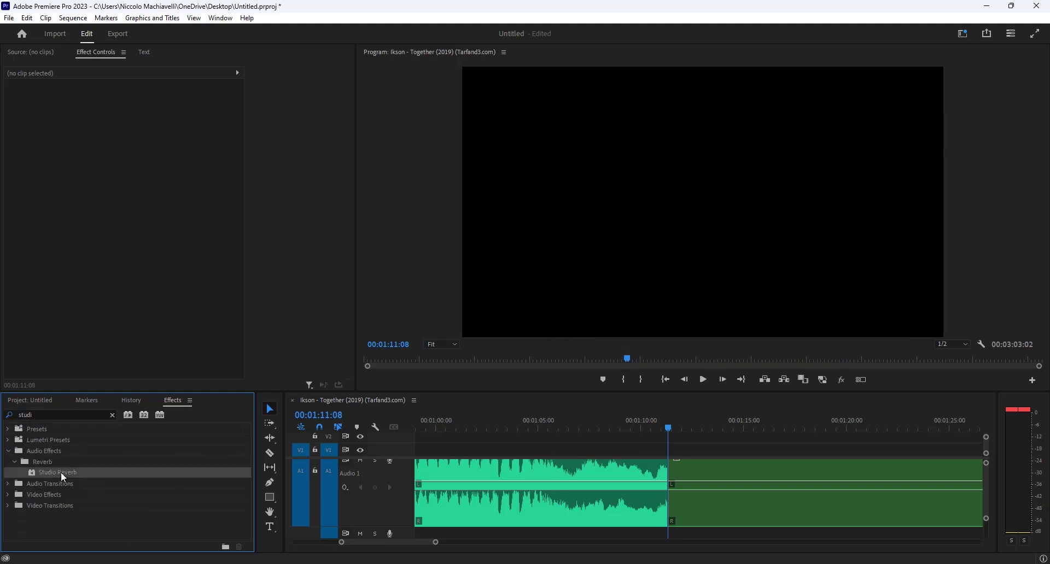
left_click_drag(63, 477, 691, 476)
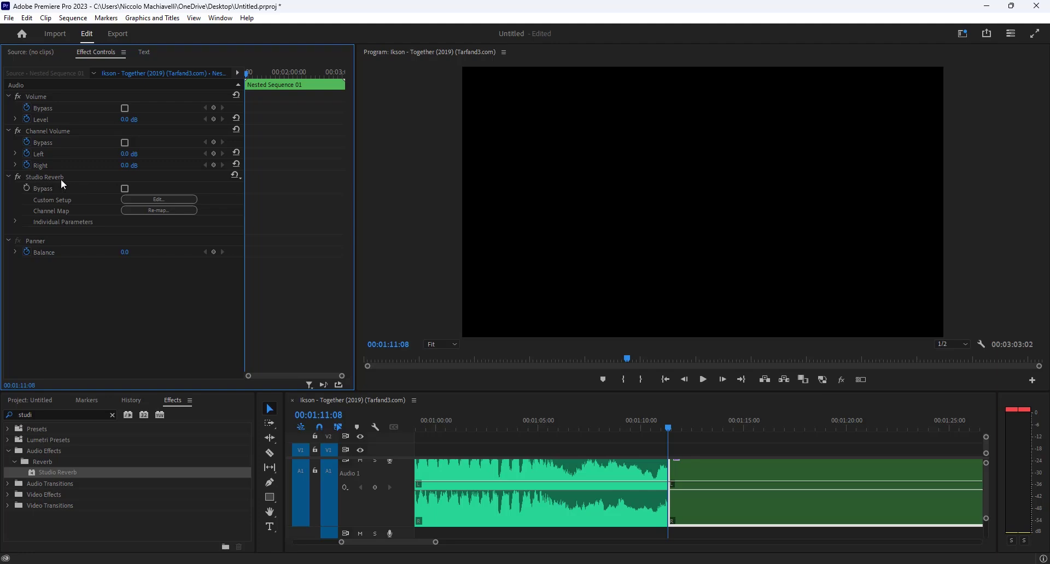
Step: Open the Studio Reverb custom setup and set Decay to 3500 ms and Low Frequency Cut to 100 Hz
left_click(220, 18)
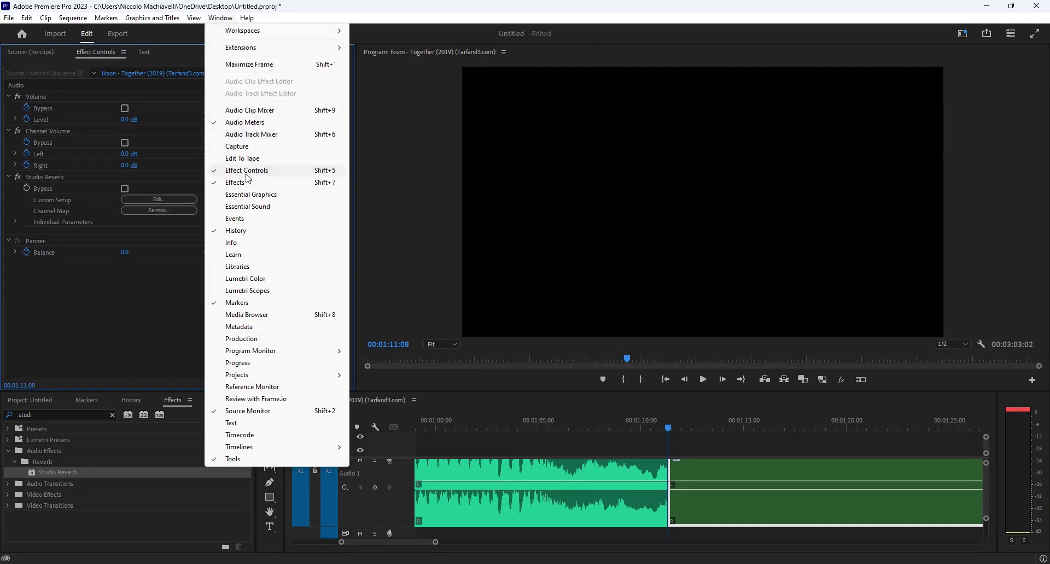
left_click(65, 290)
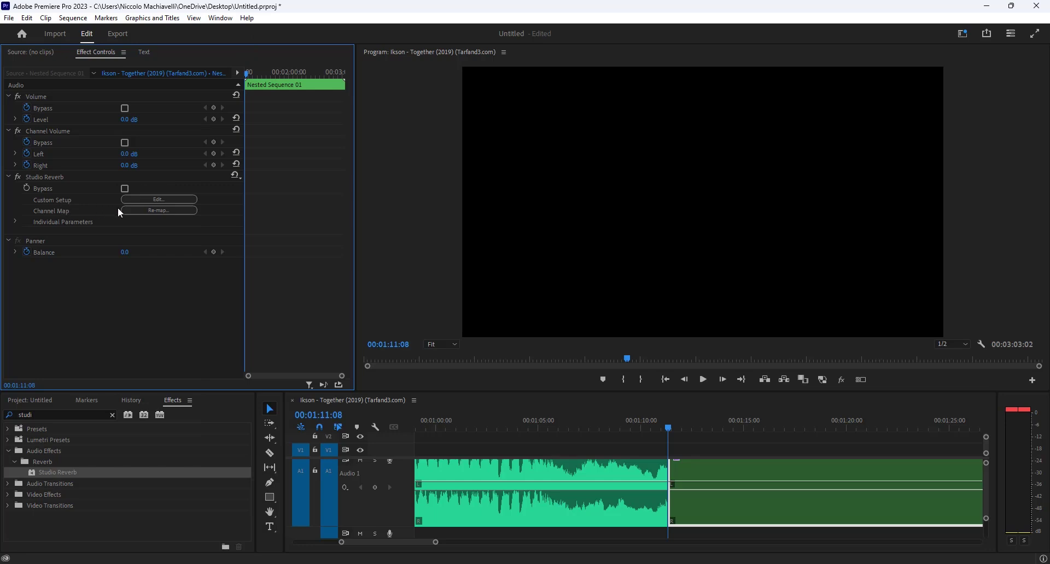
left_click(156, 199)
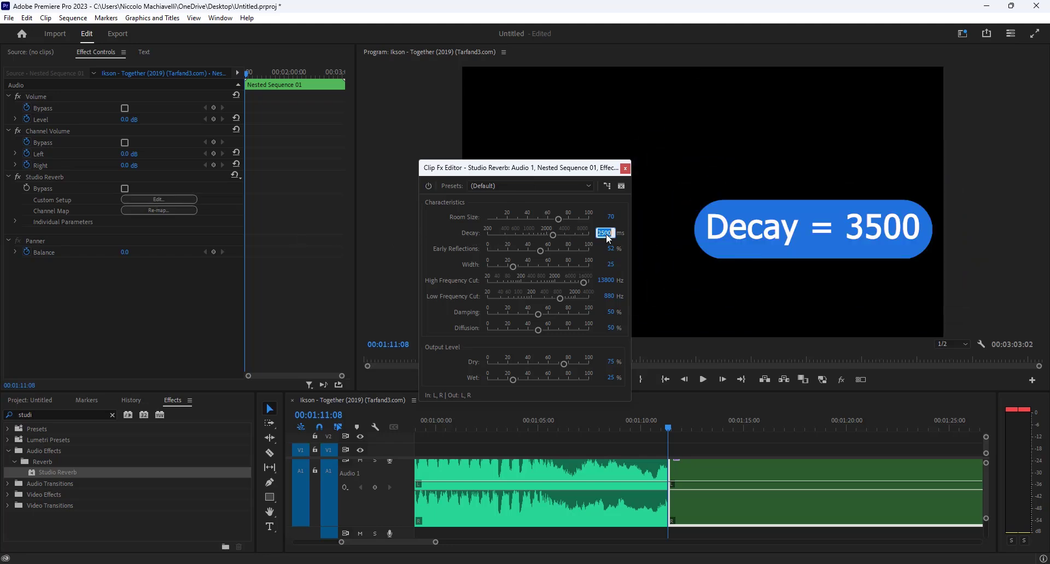
type("3500")
key("Return")
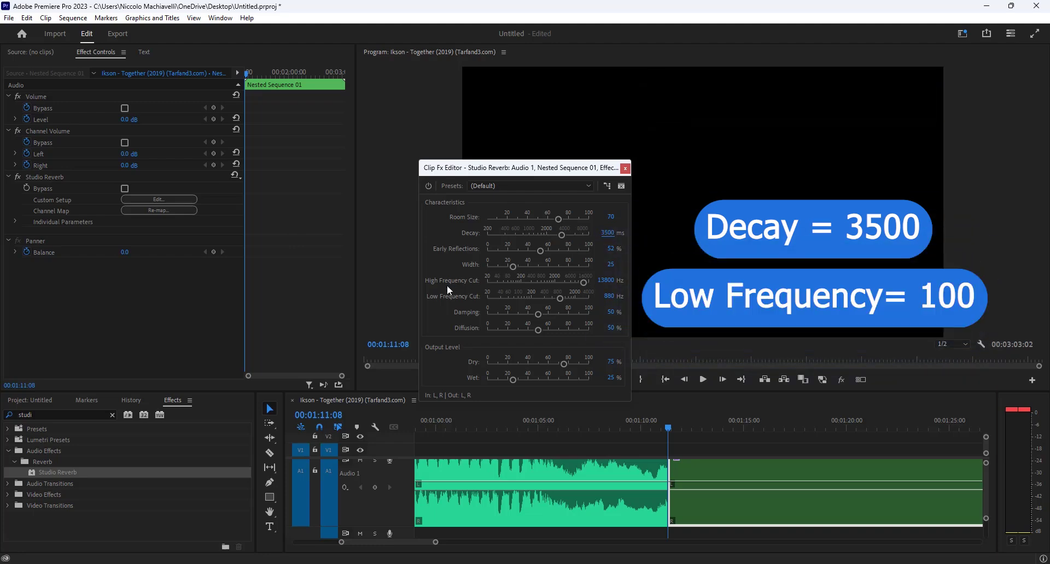
left_click(608, 296)
type("100")
key("Return")
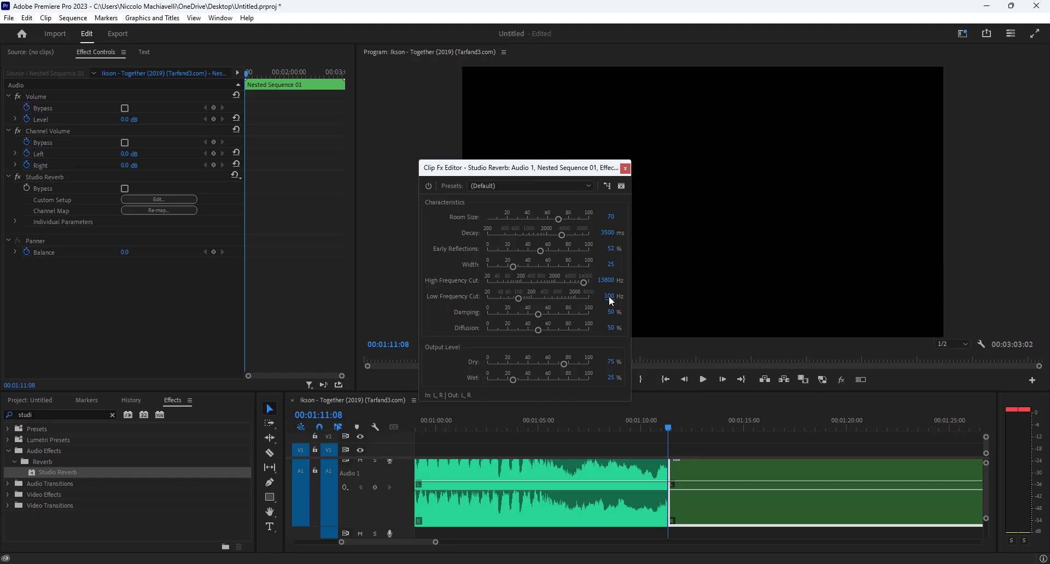
left_click_drag(510, 171, 221, 44)
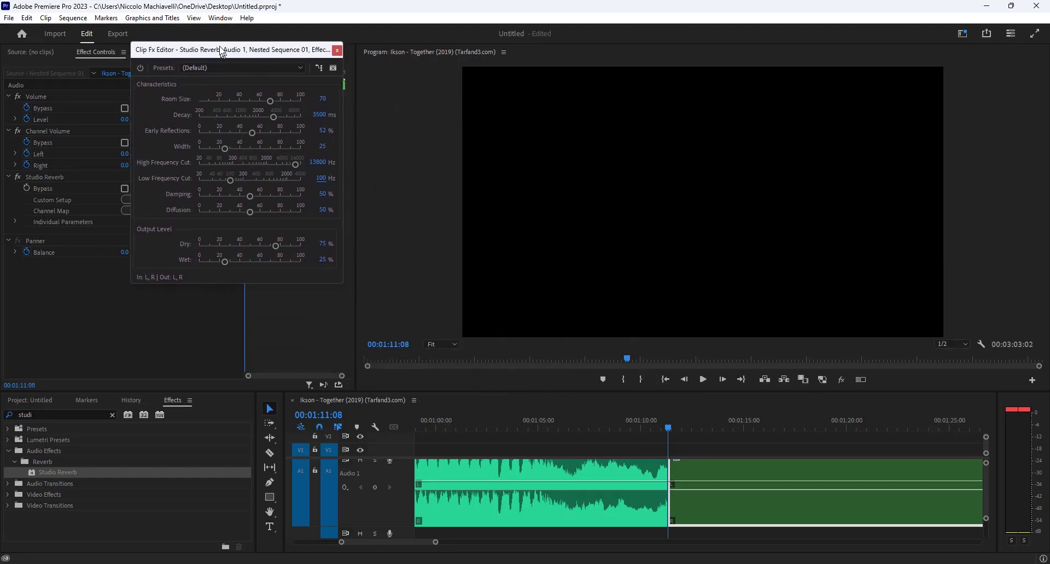
Step: Play the timeline across the cut, from about 00:00:59 and again from 00:01:04:22, to hear the reverb ending
left_click(429, 421)
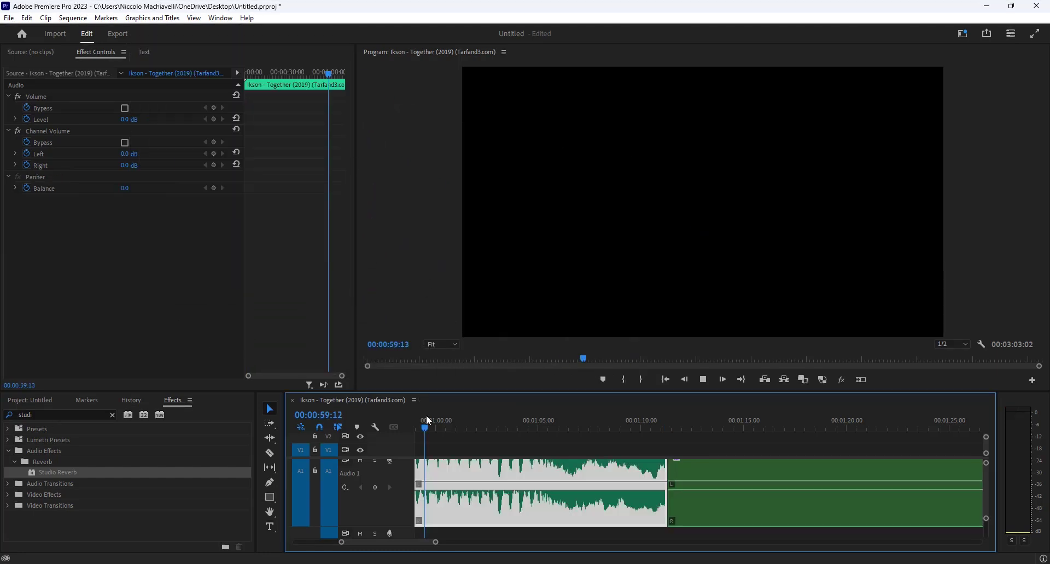
key("space")
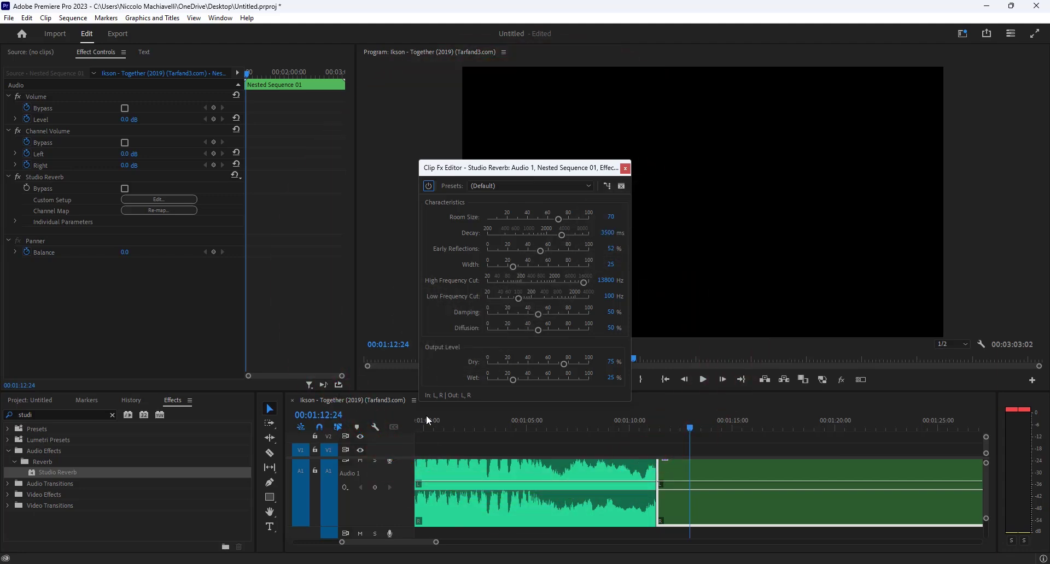
left_click(524, 419)
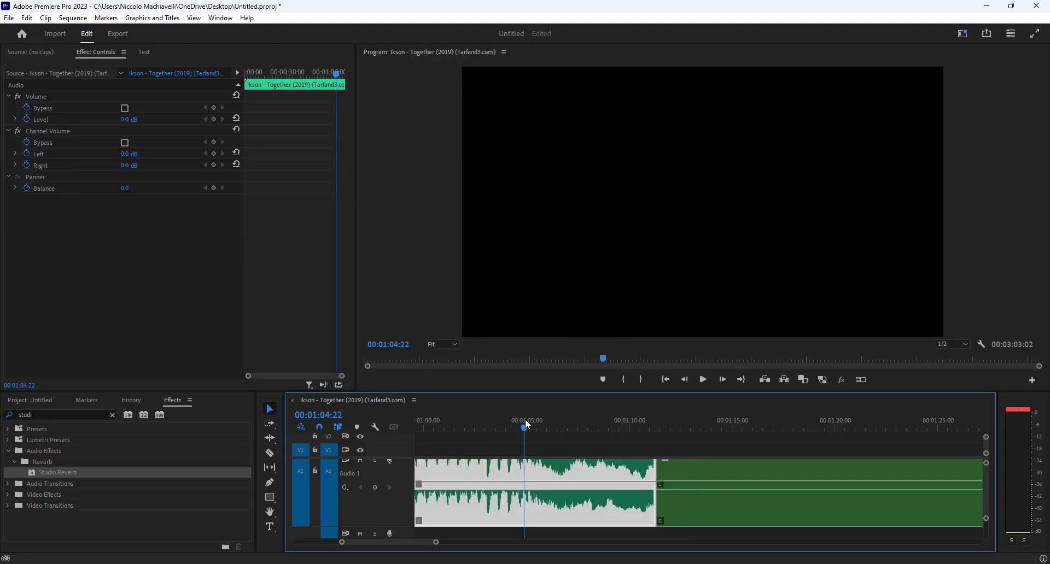
key("space")
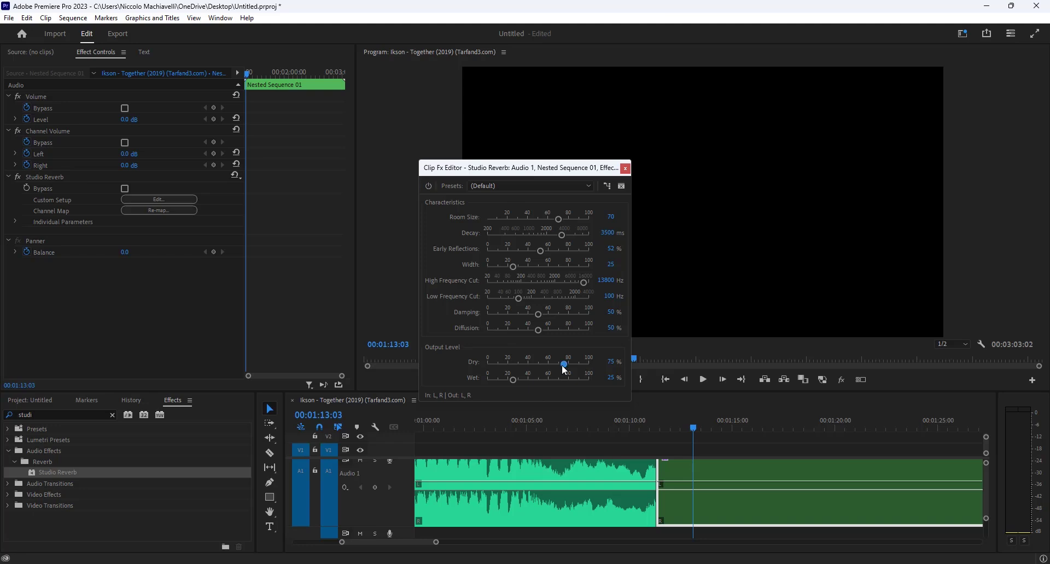
Step: Set the Studio Reverb output levels to 52.4% Dry and 77.2% Wet, and play the ending from 00:01:04:11 to check it
left_click_drag(562, 366, 549, 366)
left_click_drag(526, 380, 555, 380)
left_click(516, 419)
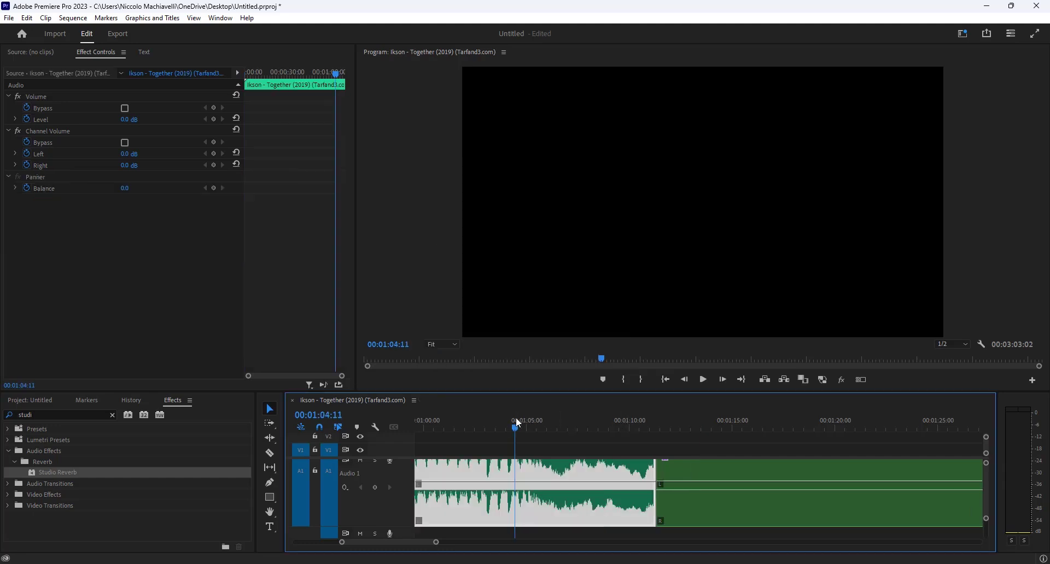
key("space")
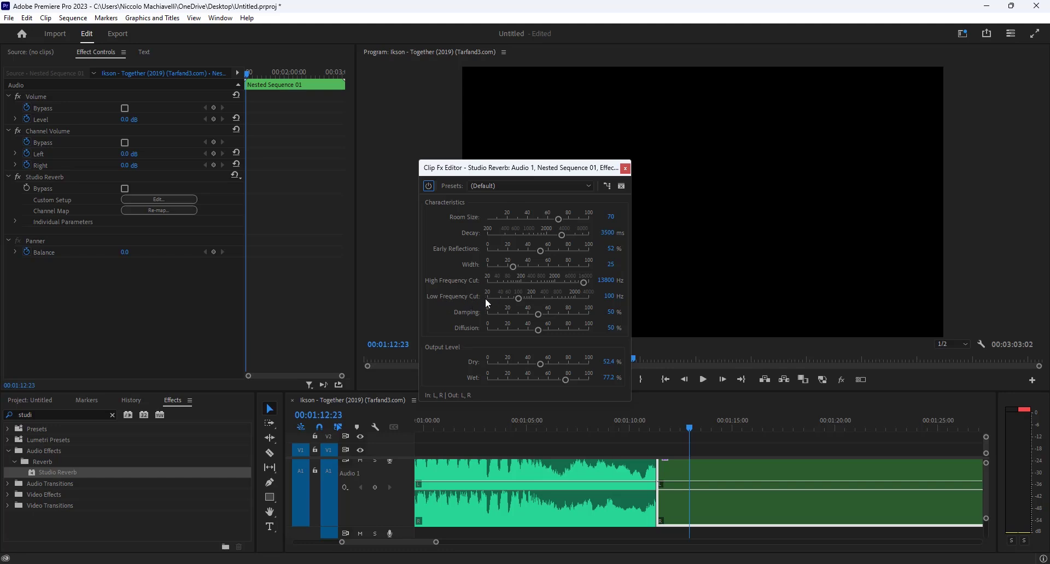
left_click(625, 168)
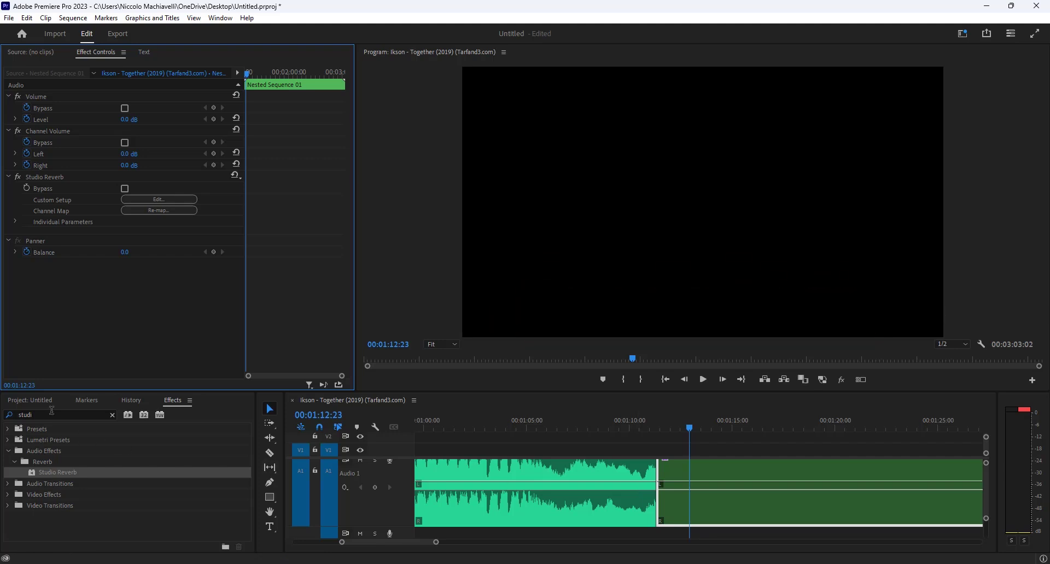
Step: Delete both the music clip and the nested clip from the timeline
left_click(45, 401)
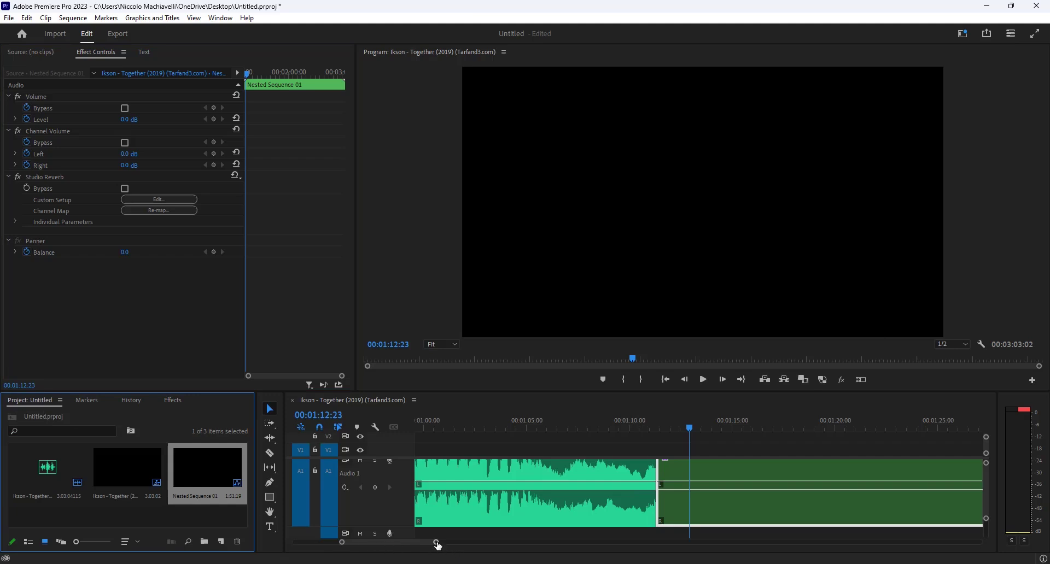
left_click_drag(437, 545, 608, 549)
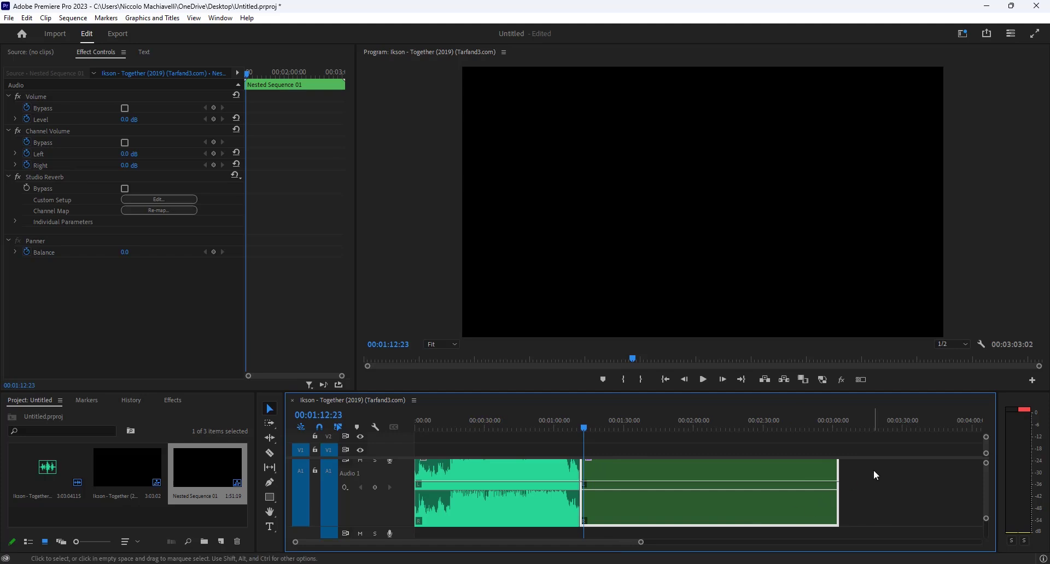
left_click_drag(875, 475, 514, 498)
key("Delete")
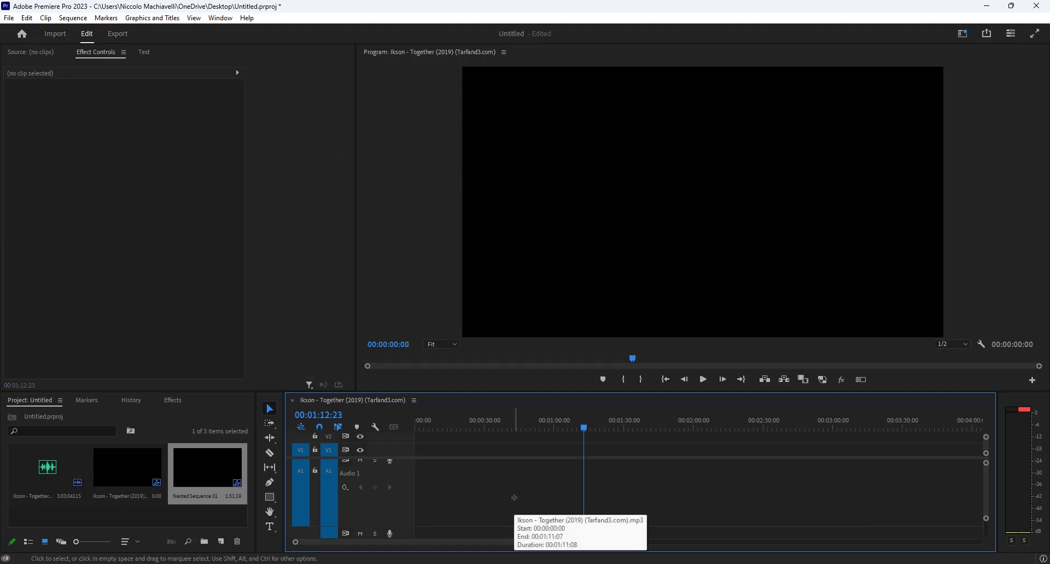
Step: Place the full Ikson - Together music file at the start of audio track A1 and move the playhead to the clip's end
left_click(64, 474)
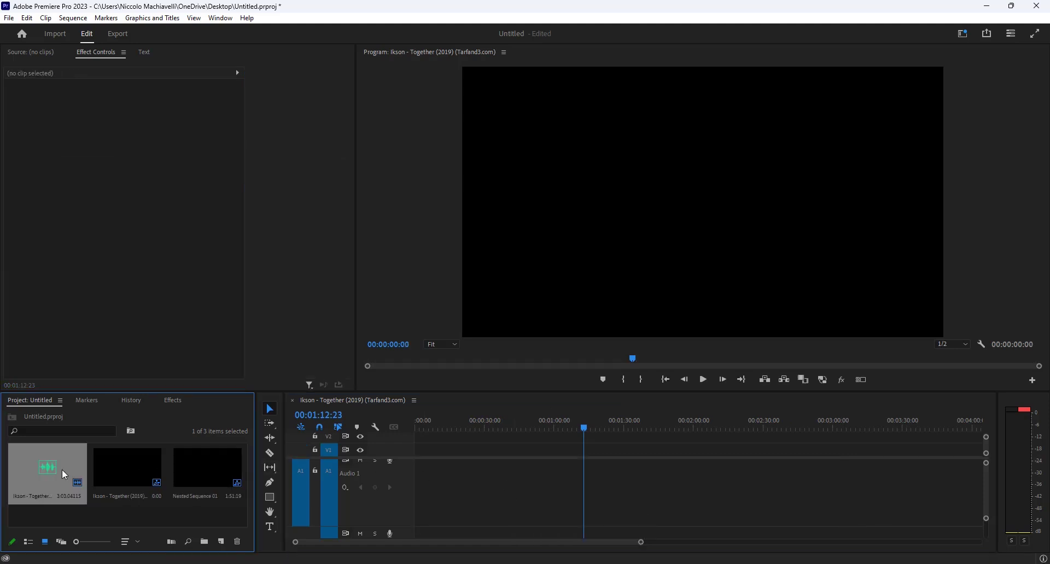
left_click_drag(64, 474, 409, 483)
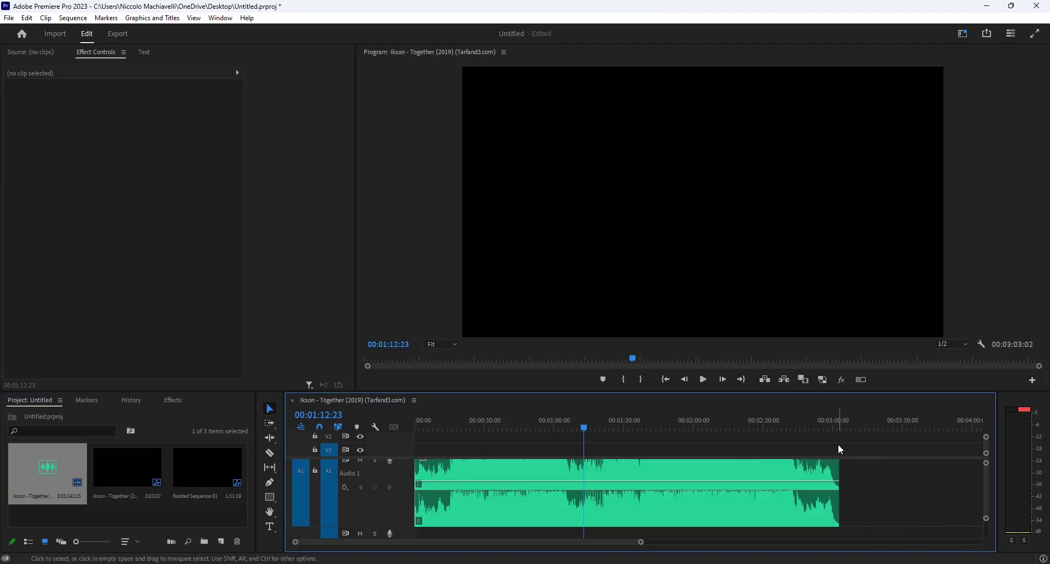
key("End")
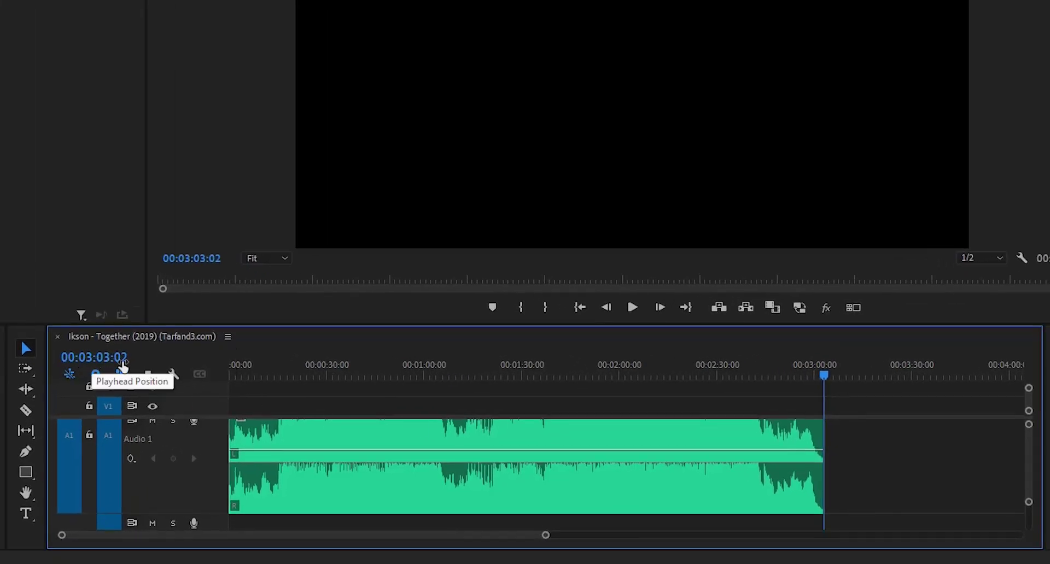
Step: Shorten the music clip on A1 with the Remix Tool to a target duration of 00:00:22:07
left_click(31, 396)
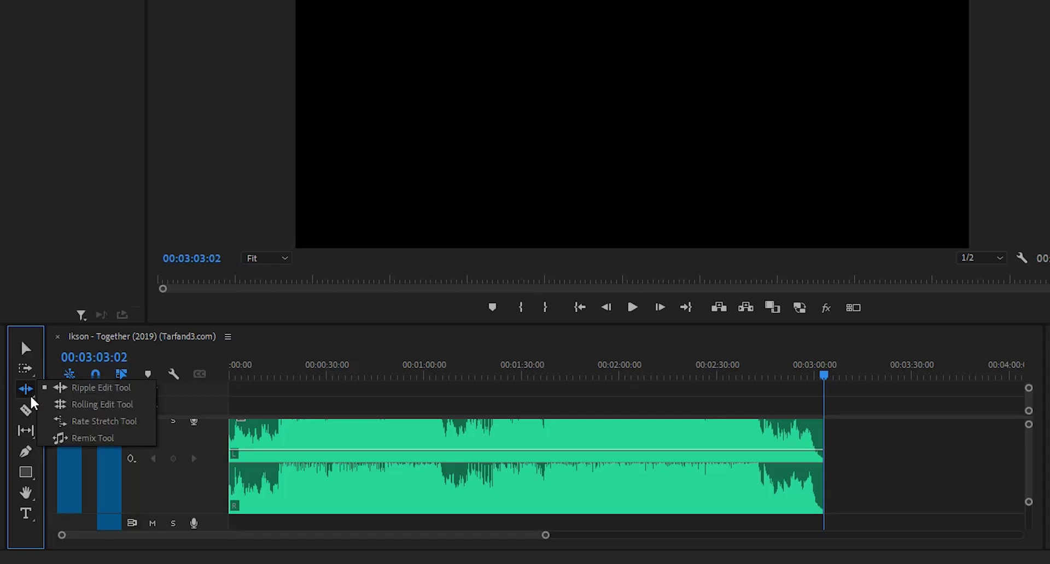
left_click(91, 439)
left_click(589, 436)
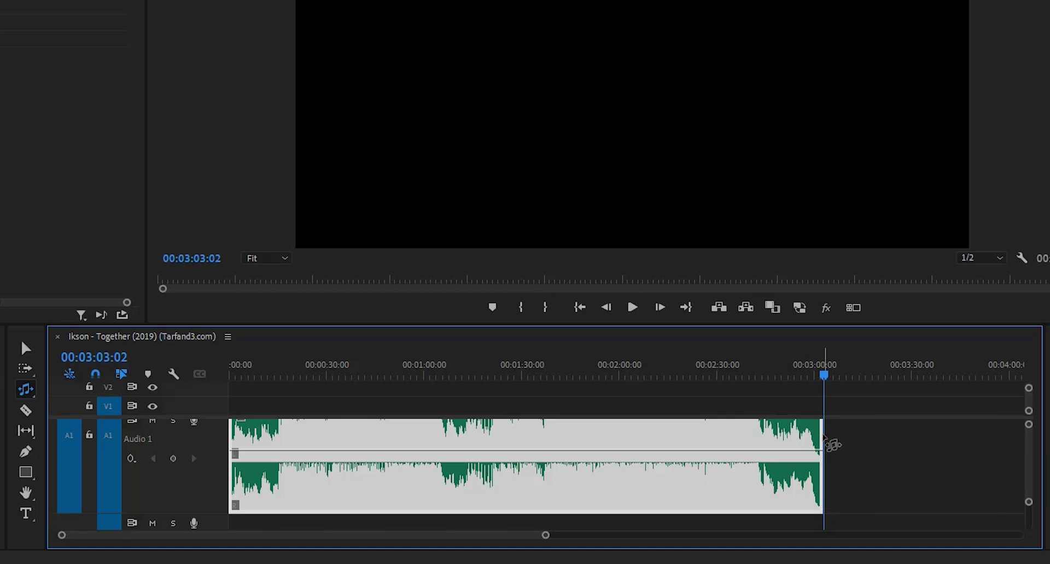
left_click_drag(825, 441, 300, 457)
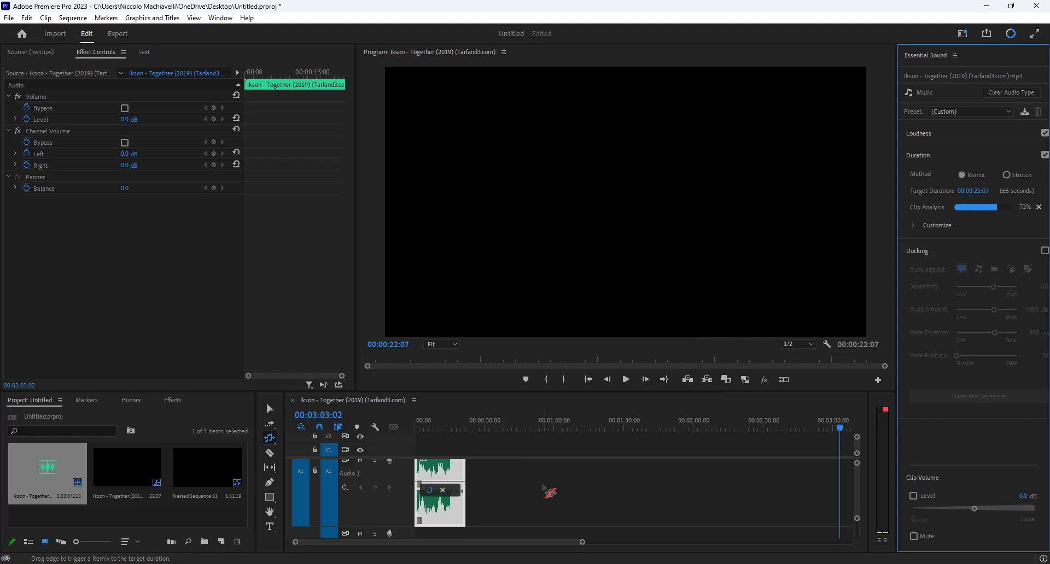
Step: Play the remixed music clip from 00:00:00:00 through its remix transition to about 00:00:28 to check how it sounds
left_click(414, 428)
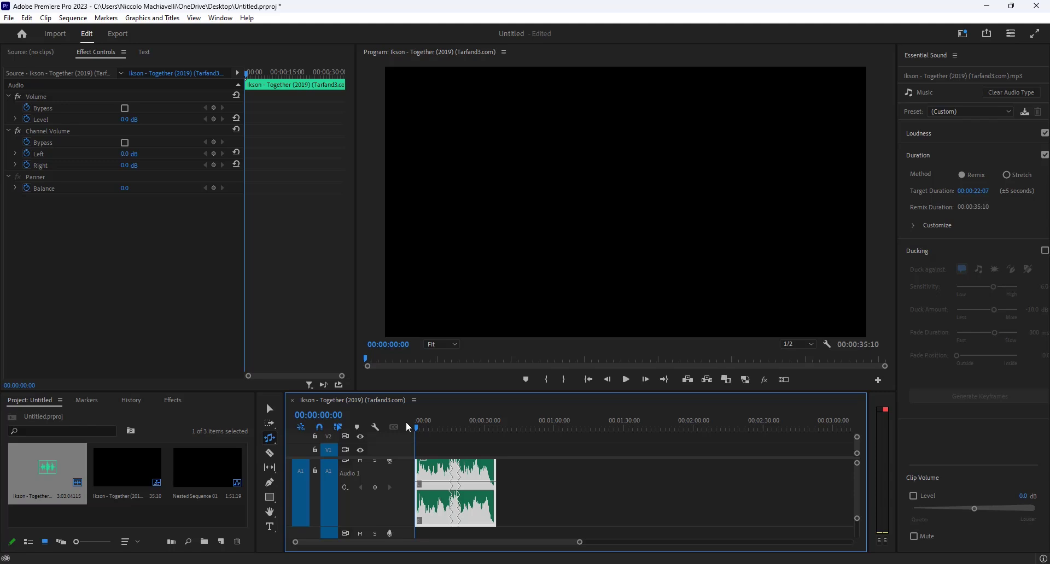
key("space")
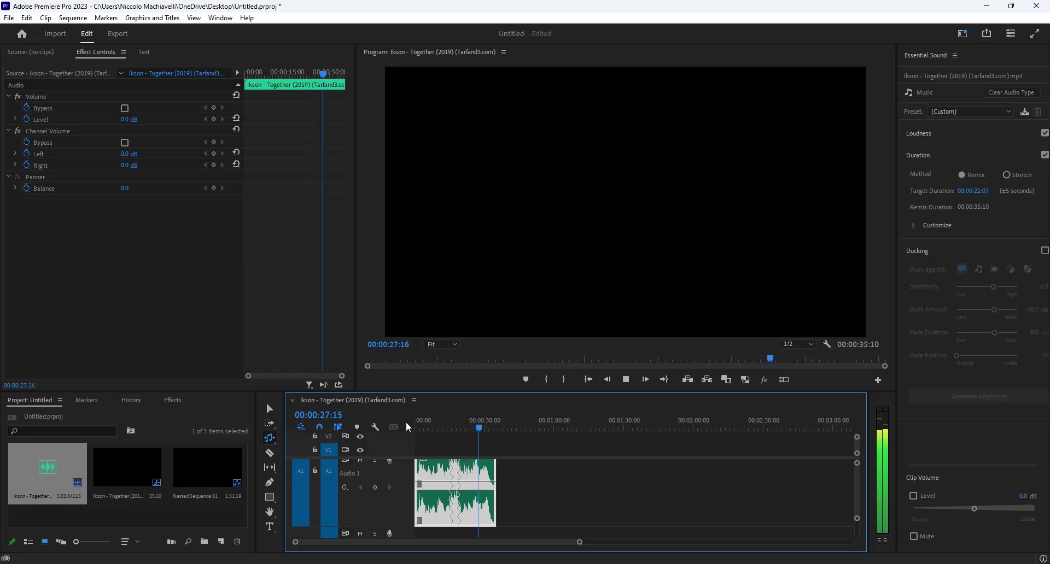
key("space")
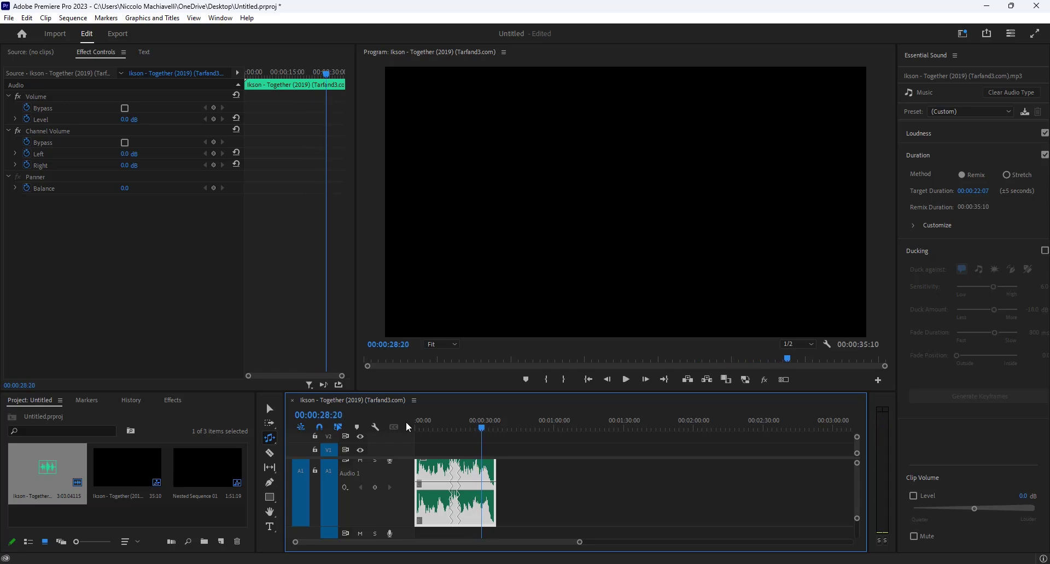